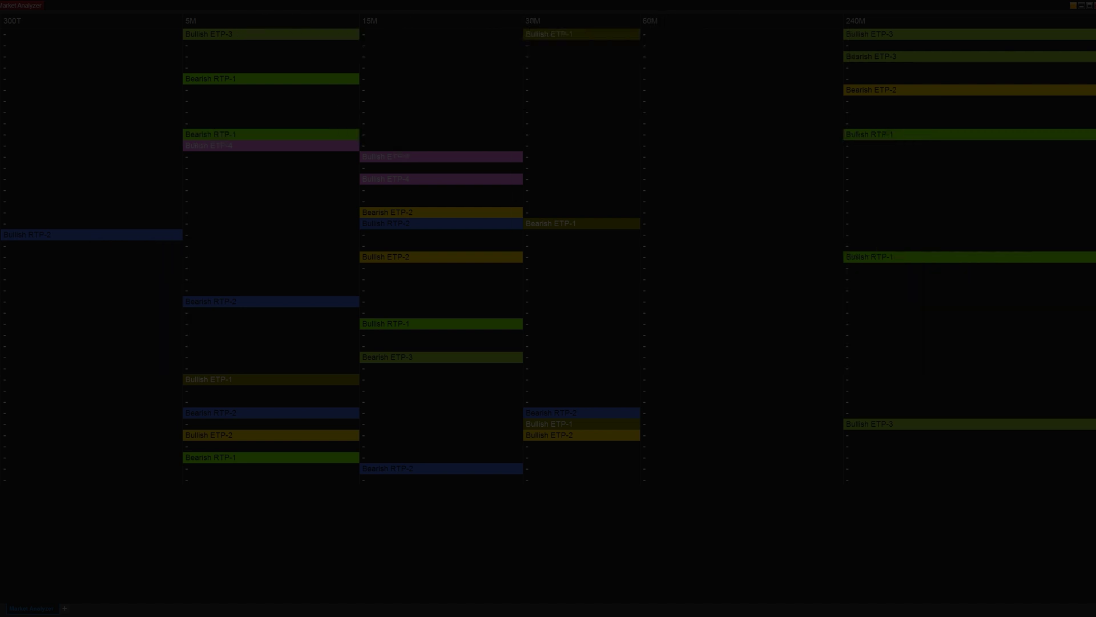
Step: Open the Market Analyzer Columns window from a grid row's context menu
{"action": "scroll", "coordinate": [312, 414], "scroll_direction": "down", "scroll_amount": 7}
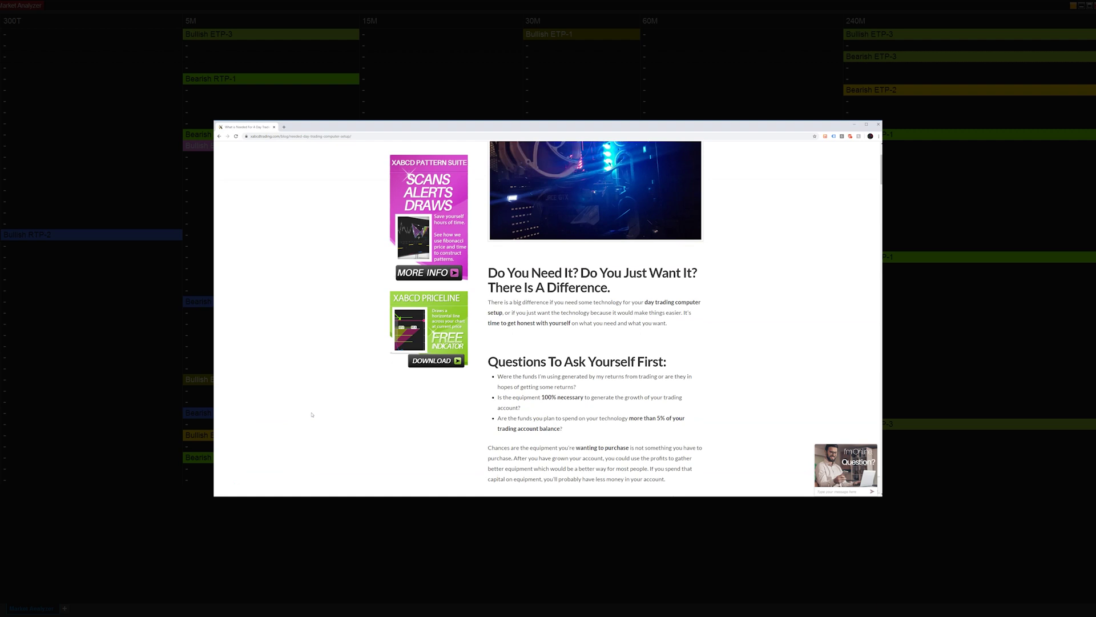
{"action": "scroll", "coordinate": [312, 414], "scroll_direction": "down", "scroll_amount": 5}
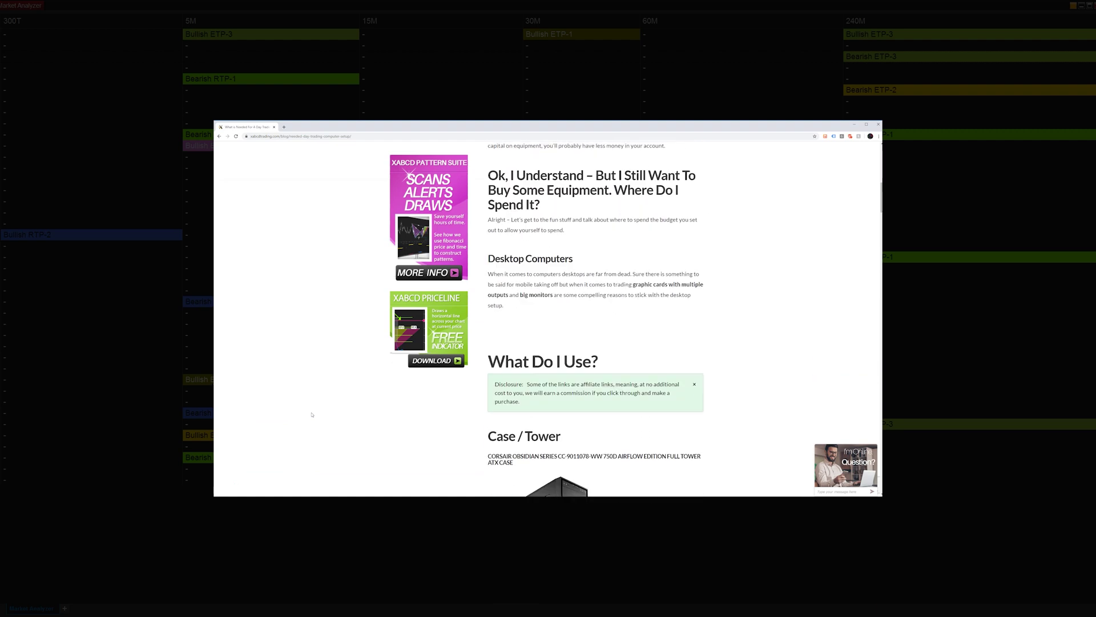
{"action": "scroll", "coordinate": [312, 414], "scroll_direction": "down", "scroll_amount": 9}
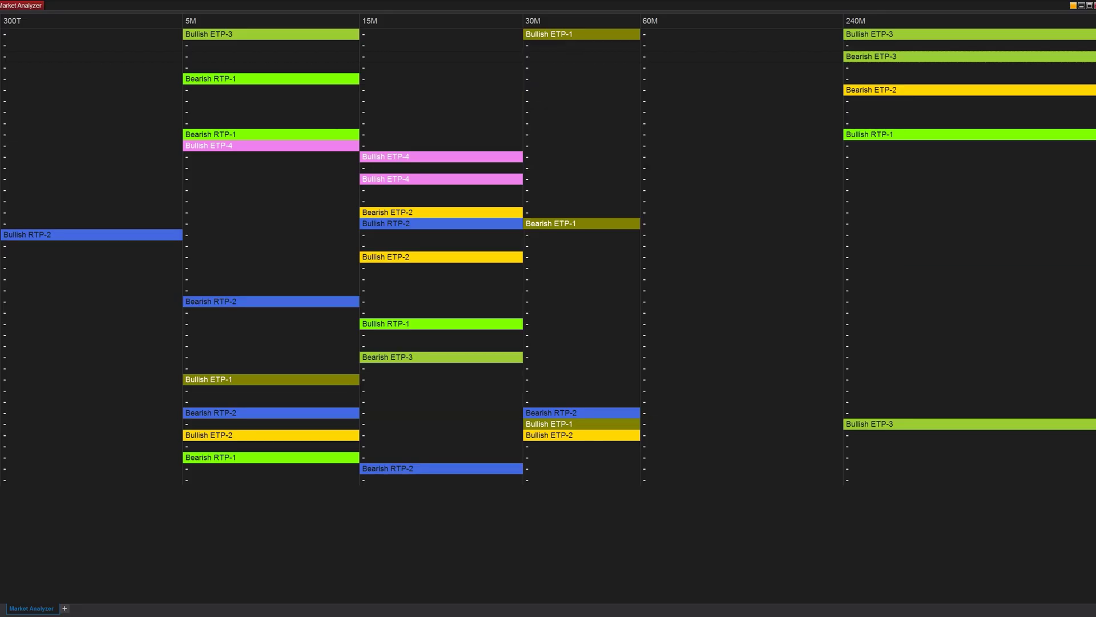
{"action": "right_click", "coordinate": [551, 95]}
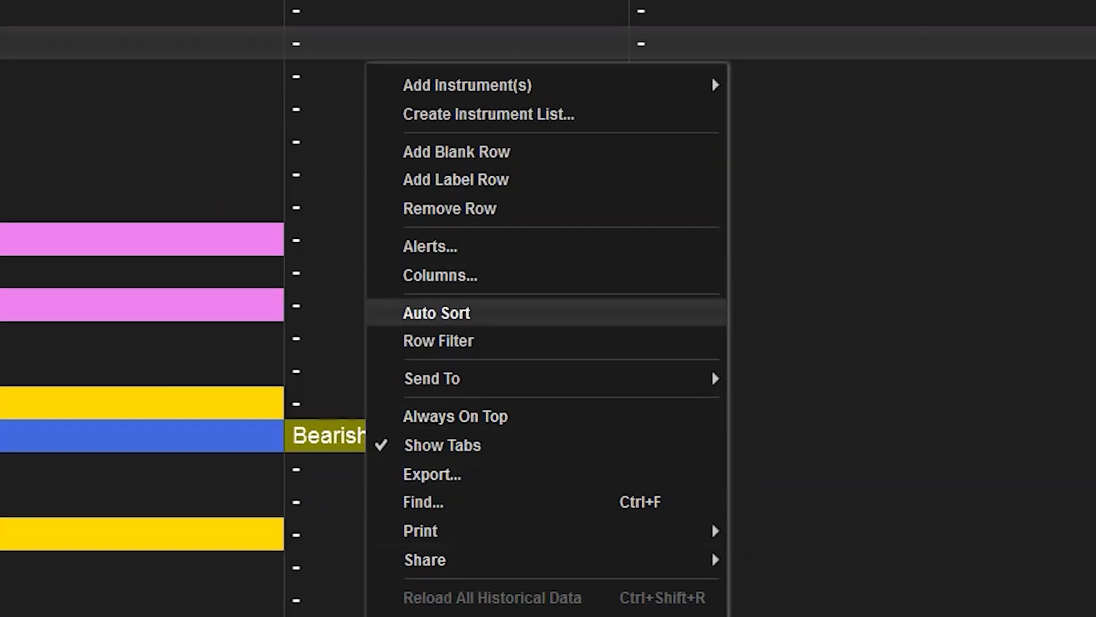
{"action": "left_click", "coordinate": [440, 276]}
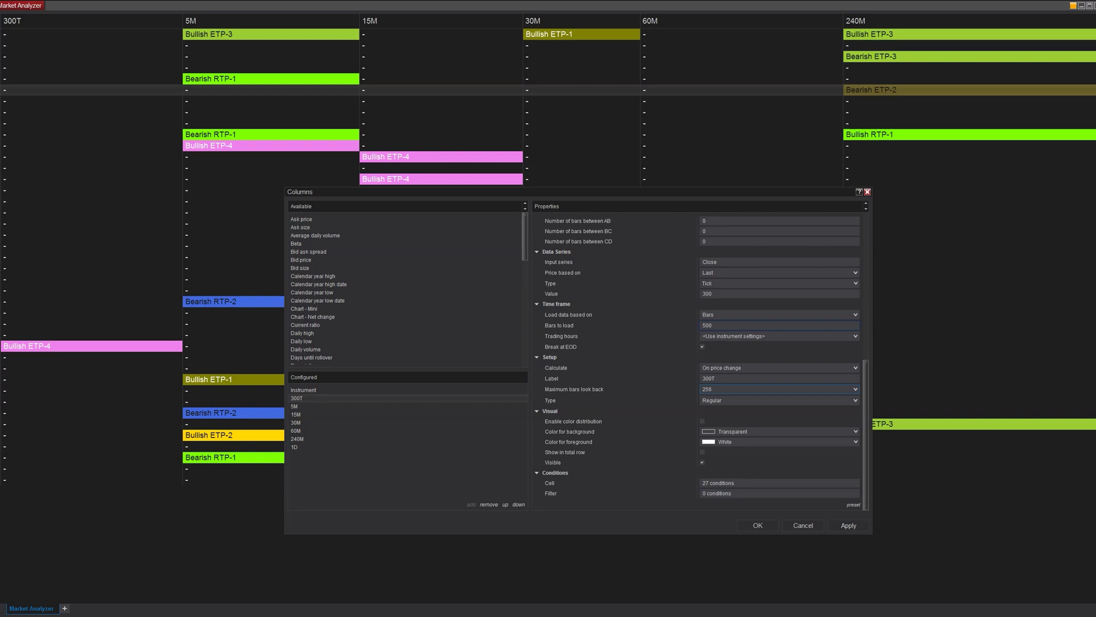
{"action": "left_click", "coordinate": [779, 390]}
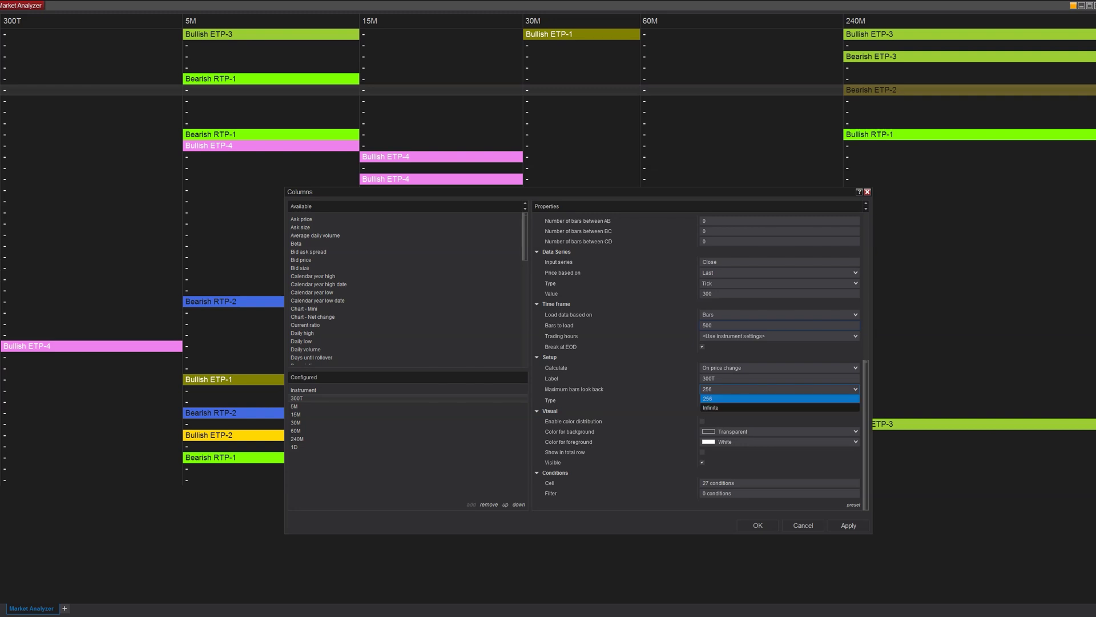
{"action": "key", "text": "Return"}
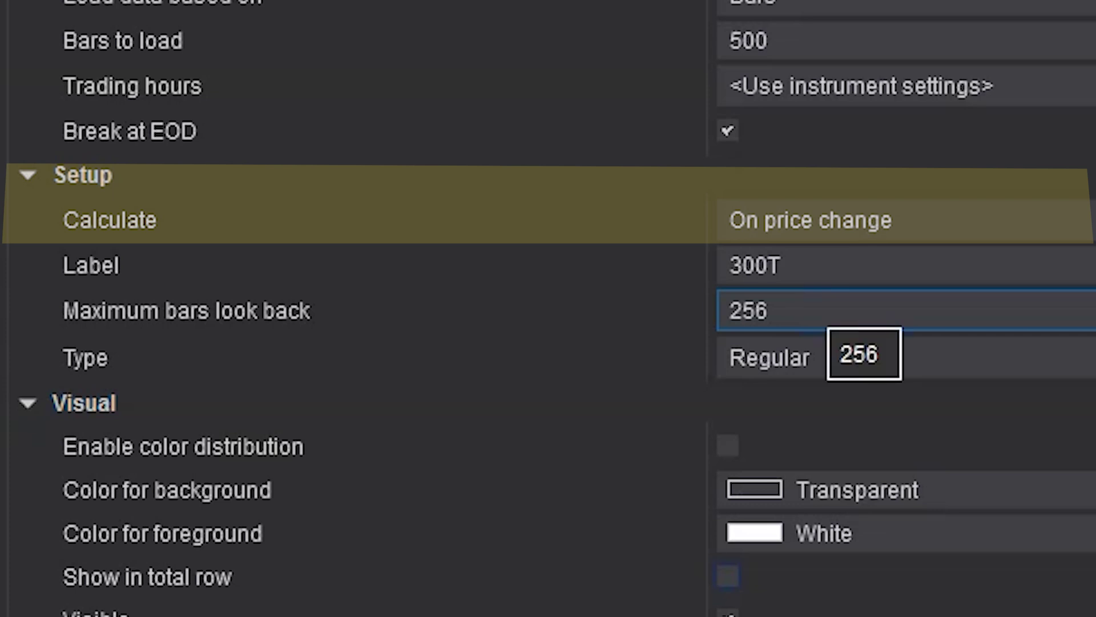
{"action": "left_click", "coordinate": [828, 220]}
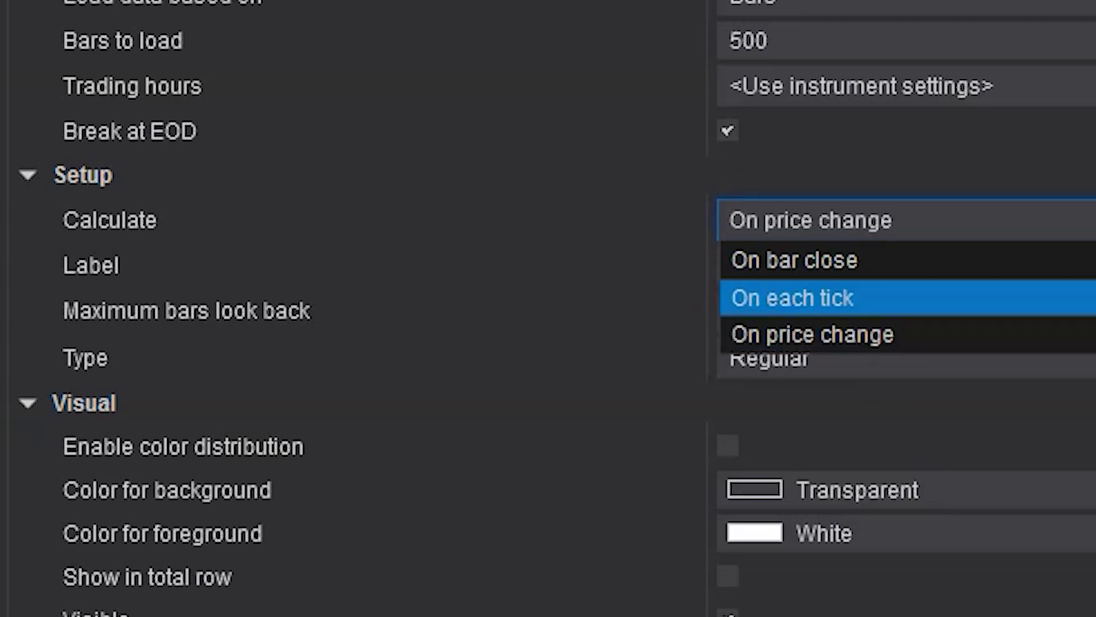
{"action": "left_click", "coordinate": [914, 298]}
{"action": "key", "text": "alt+Down"}
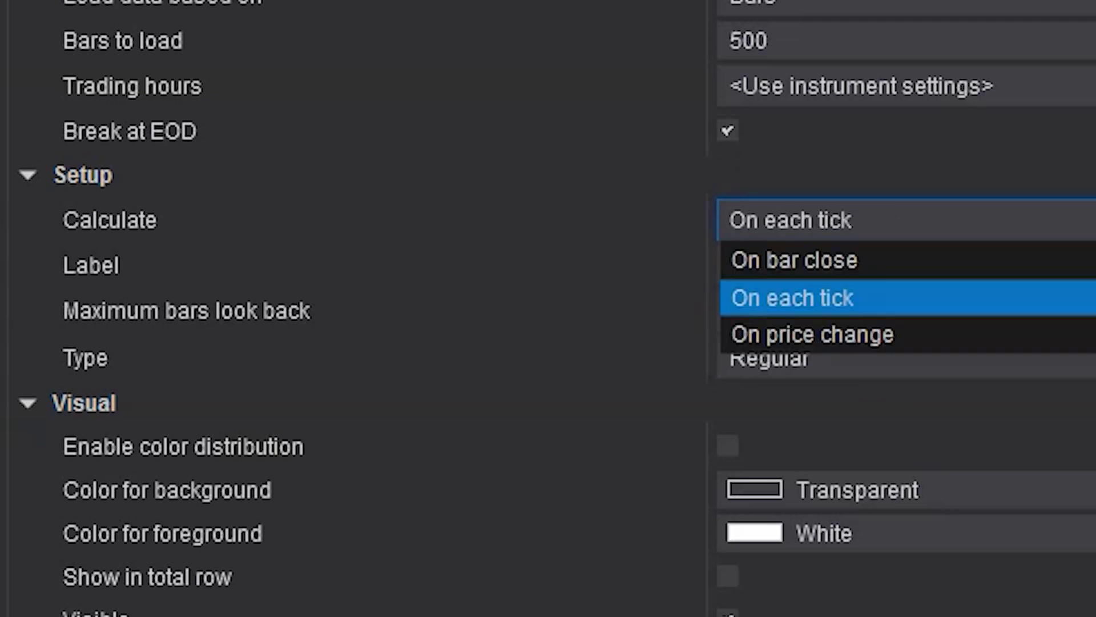
{"action": "key", "text": "Down"}
{"action": "key", "text": "Return"}
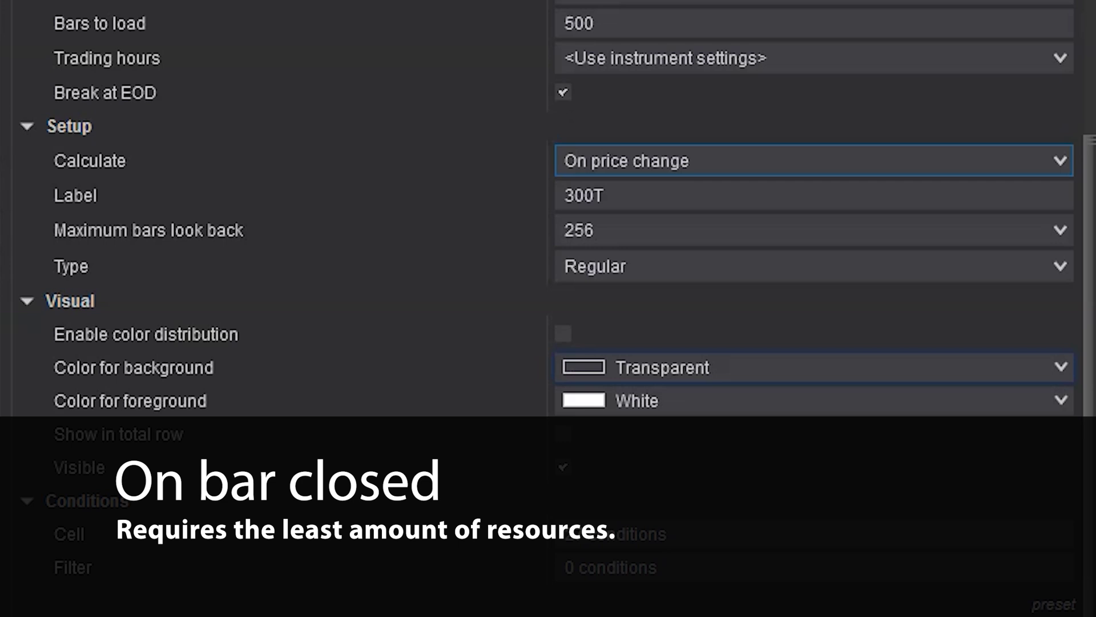
{"action": "left_click", "coordinate": [815, 161]}
{"action": "left_click", "coordinate": [814, 191]}
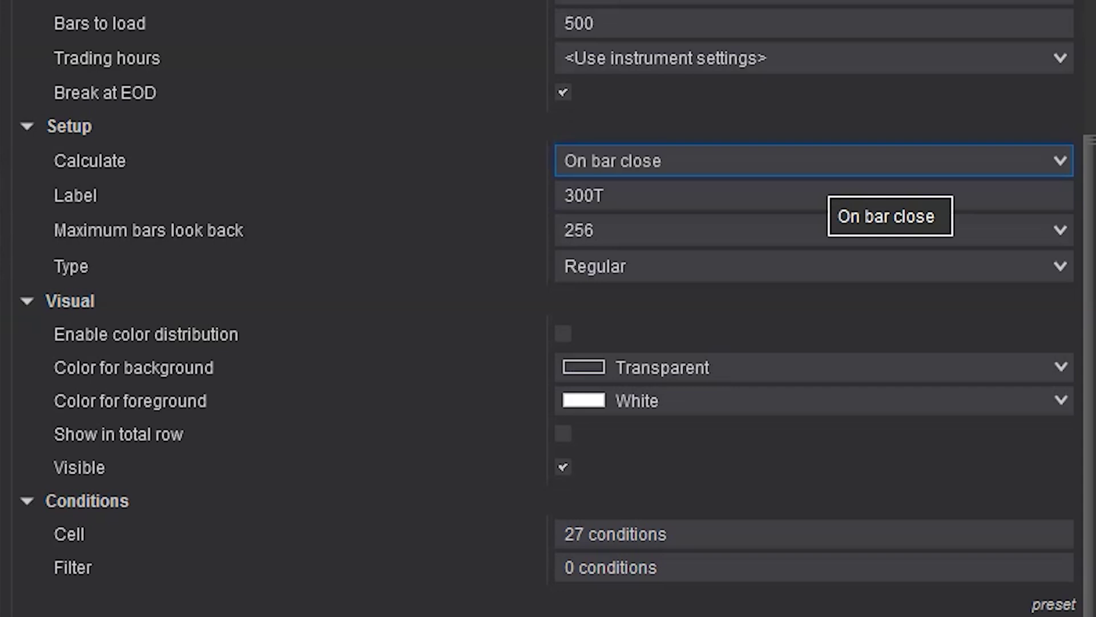
{"action": "key", "text": "alt+Down"}
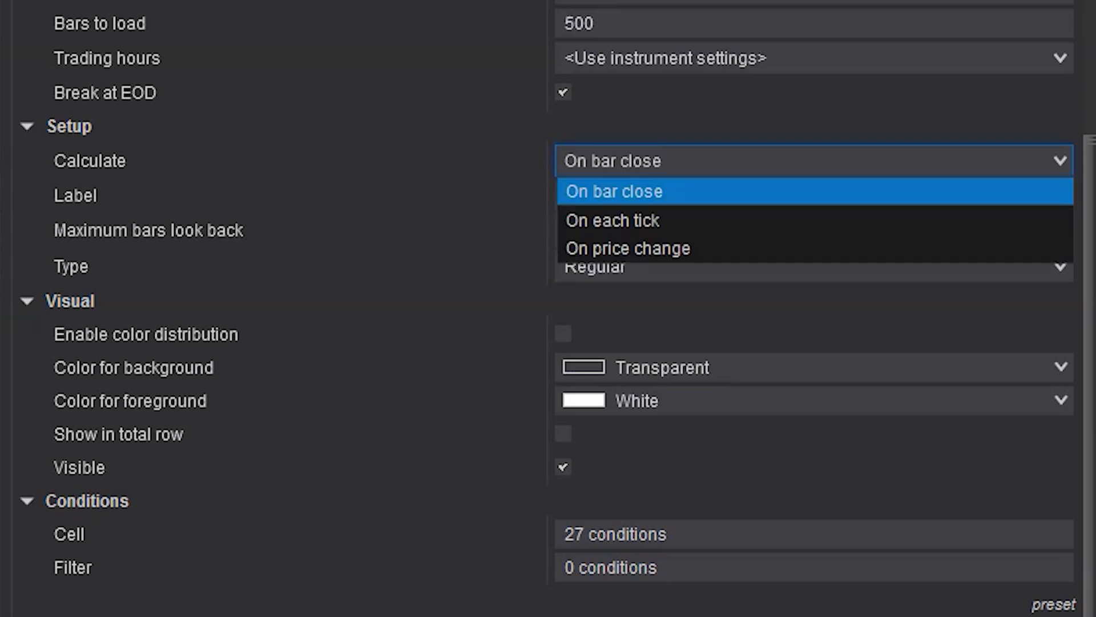
{"action": "key", "text": "Down"}
{"action": "key", "text": "Down"}
{"action": "key", "text": "Return"}
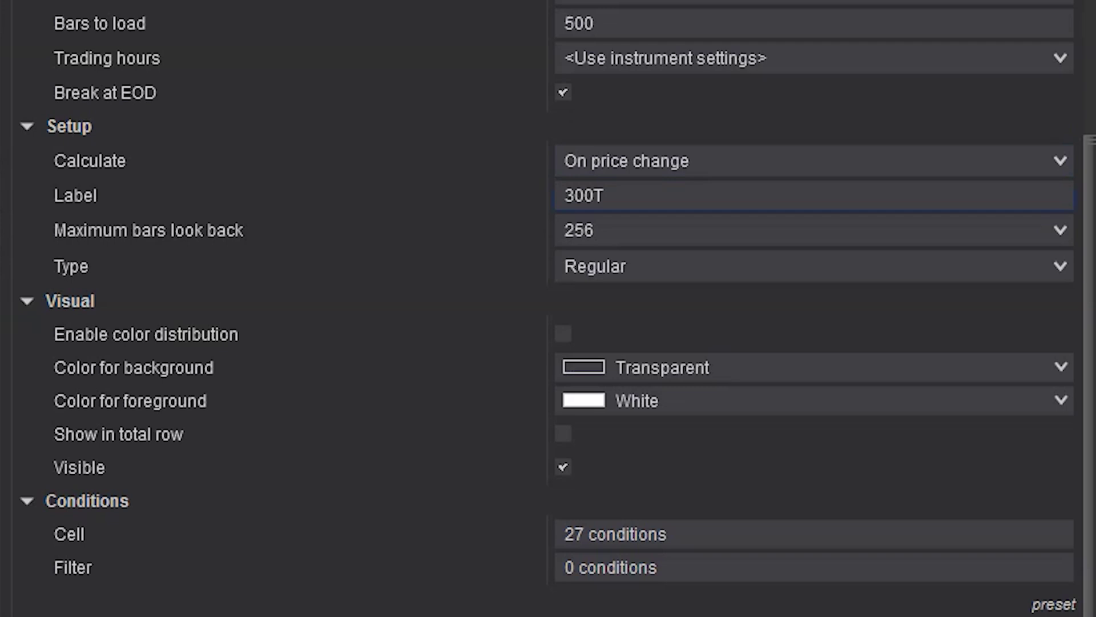
{"action": "left_click", "coordinate": [815, 161]}
{"action": "left_click", "coordinate": [814, 161]}
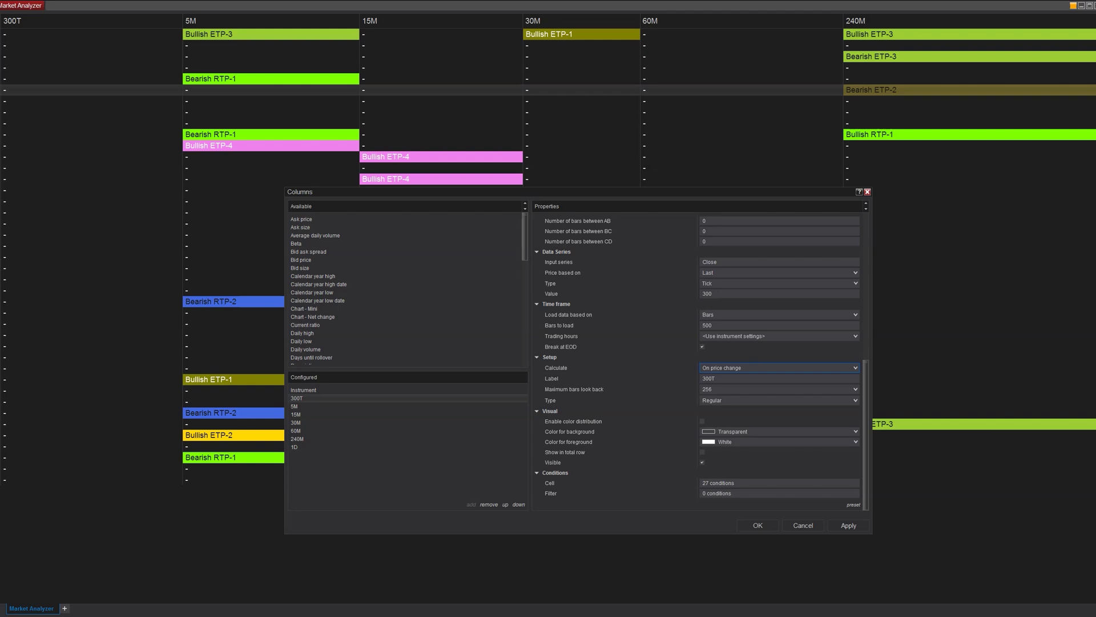
{"action": "scroll", "coordinate": [406, 289], "scroll_direction": "down", "scroll_amount": 5}
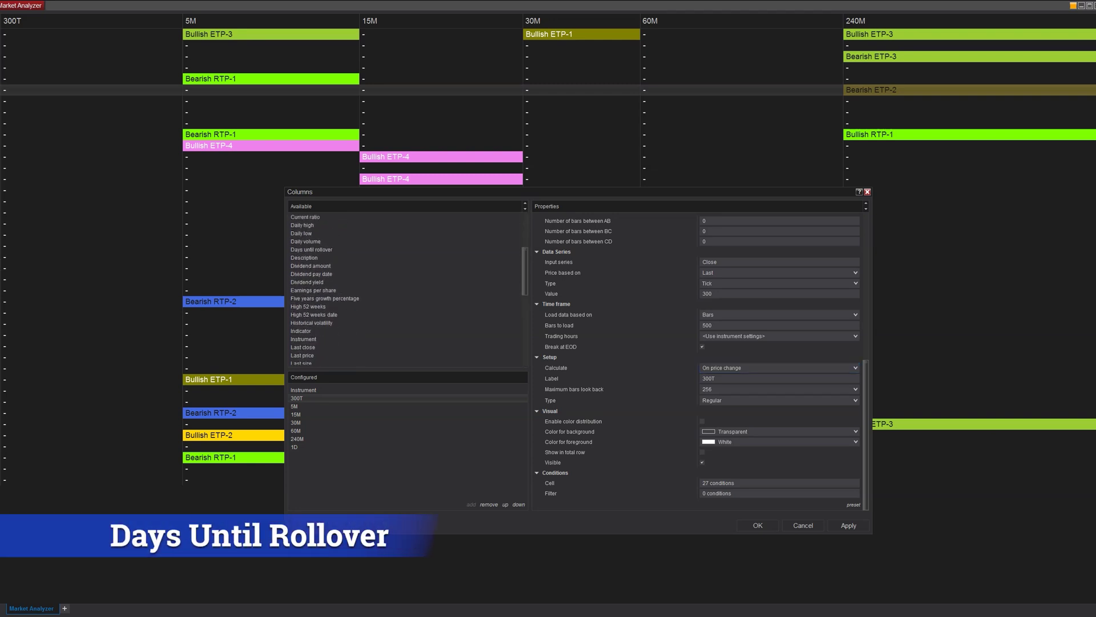
Step: Add the Days until rollover and Profit loss columns, then apply
{"action": "double_click", "coordinate": [311, 249]}
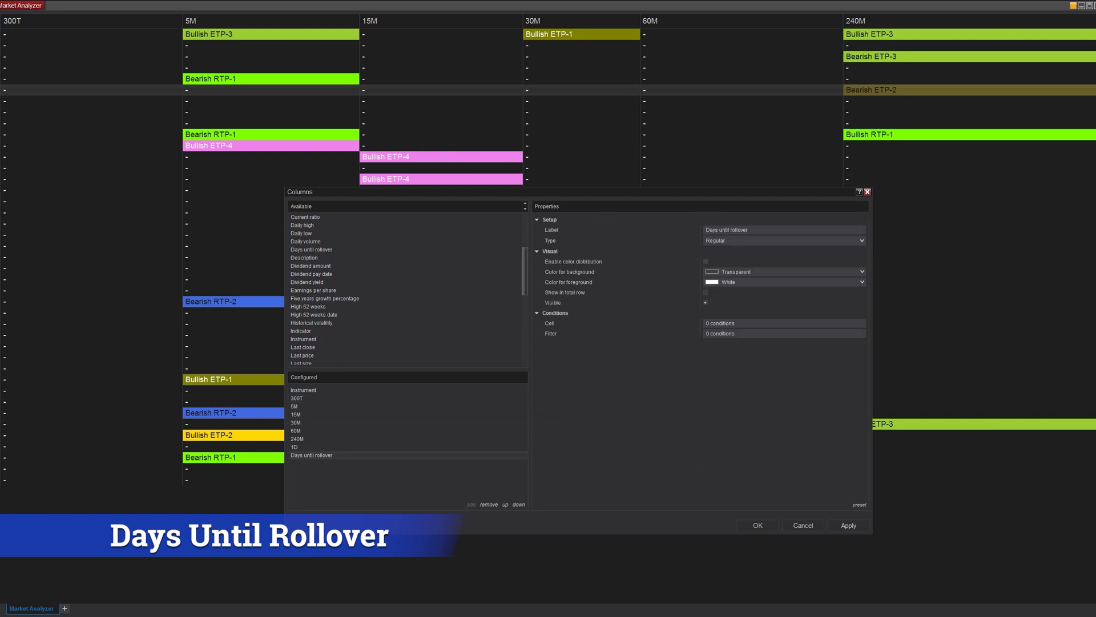
{"action": "scroll", "coordinate": [406, 288], "scroll_direction": "down", "scroll_amount": 5}
{"action": "scroll", "coordinate": [407, 288], "scroll_direction": "down", "scroll_amount": 2}
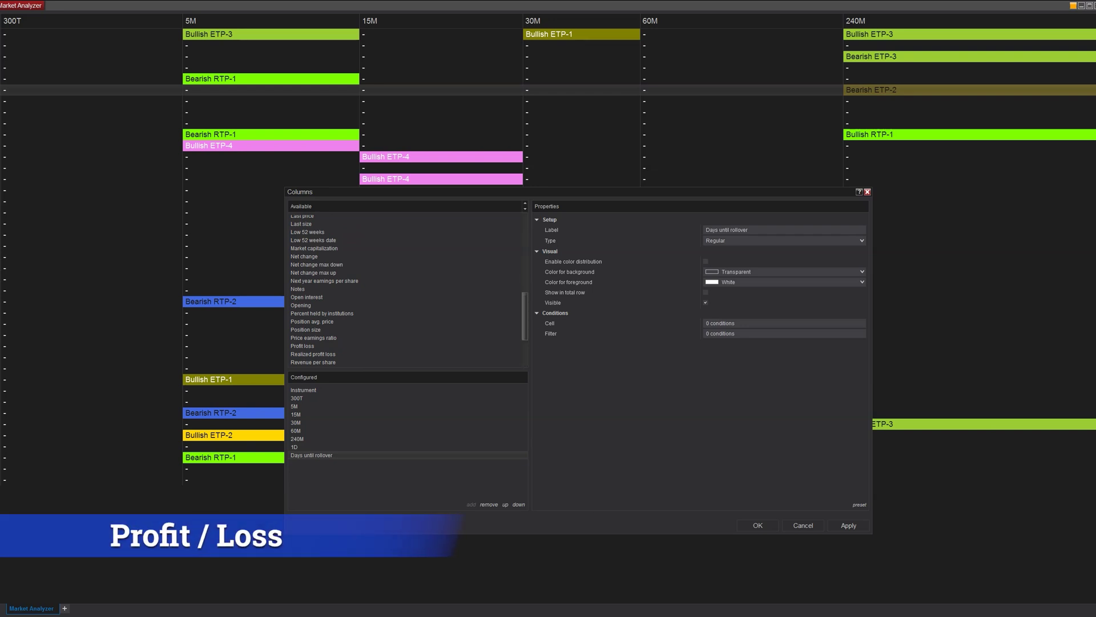
{"action": "double_click", "coordinate": [302, 347]}
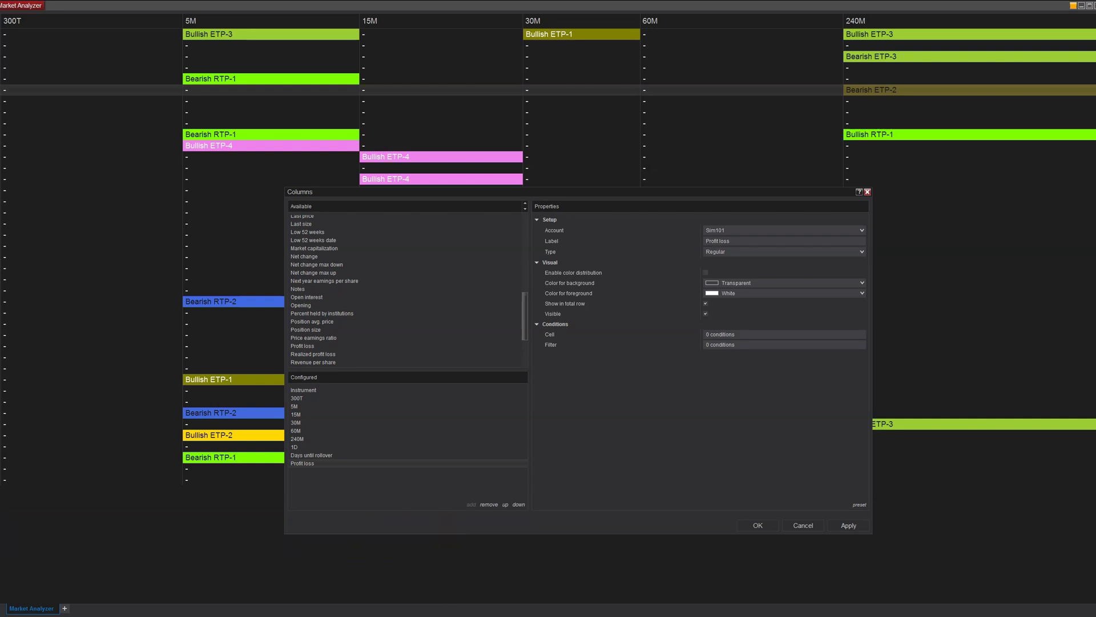
{"action": "left_click", "coordinate": [849, 525]}
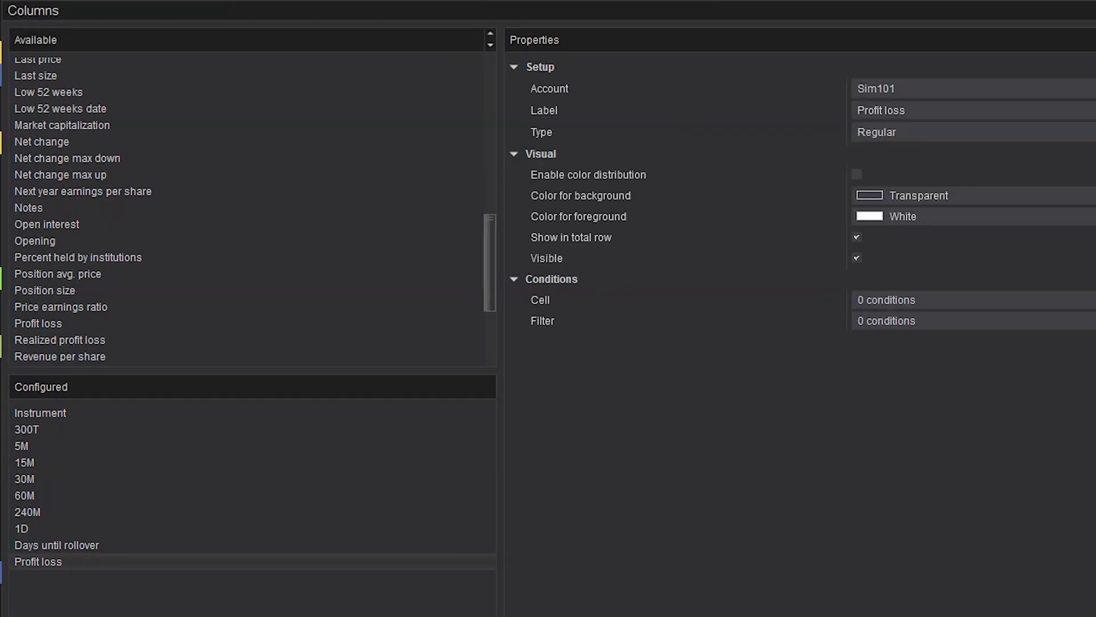
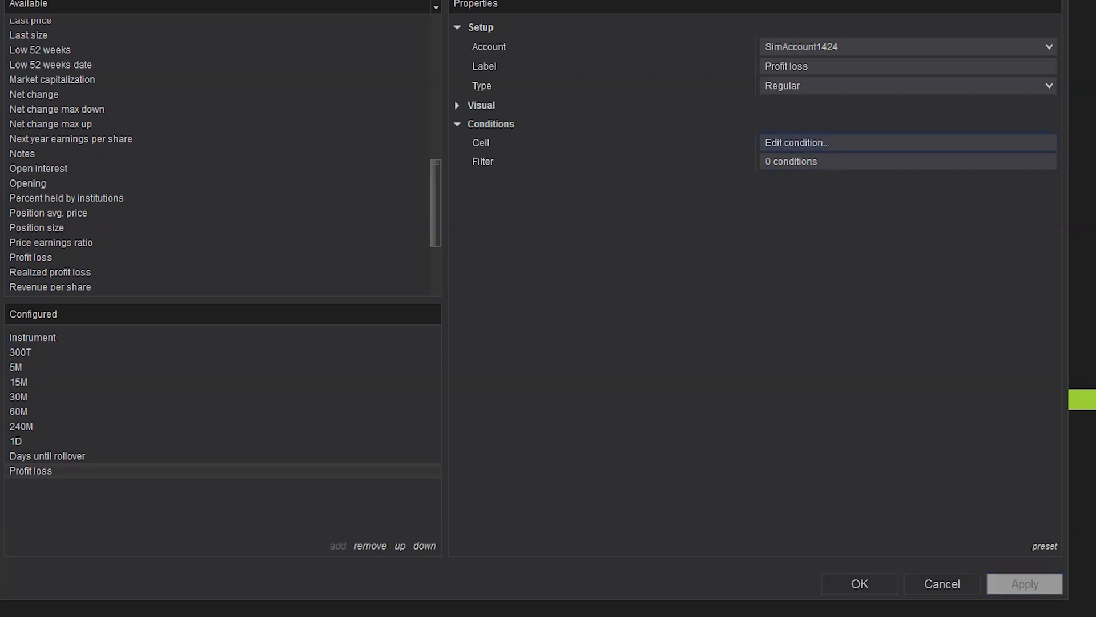
Step: Open the Profit loss column's Cell condition editor, which shows the '-' rule for values equal to 0
{"action": "left_click", "coordinate": [908, 142]}
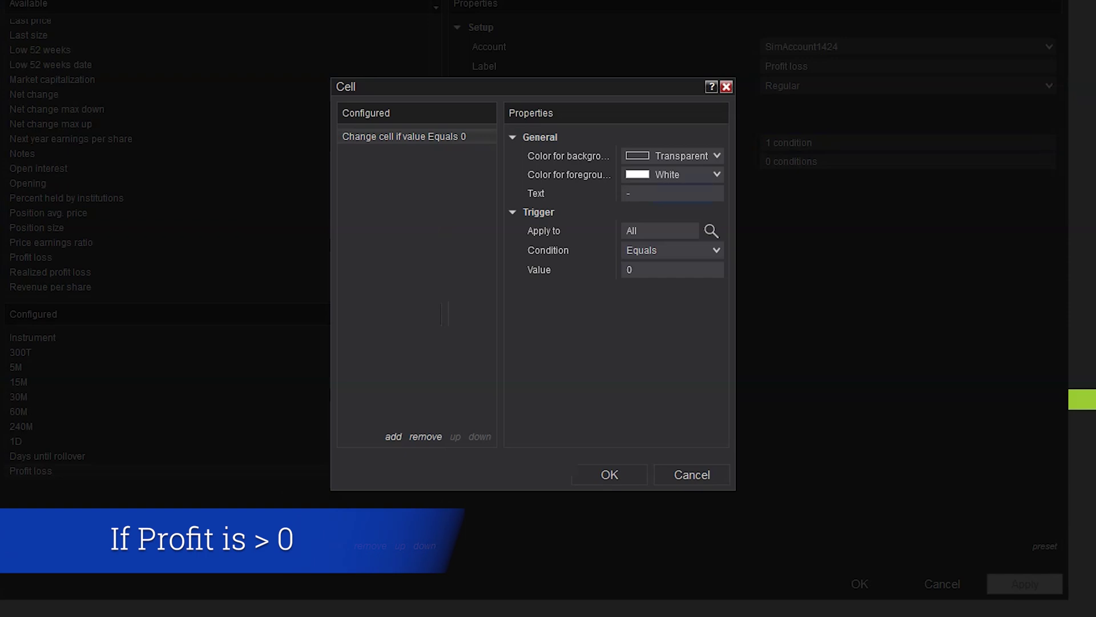
Step: Add a second Profit loss rule with Black text on a SpringGreen background
{"action": "left_click", "coordinate": [394, 436]}
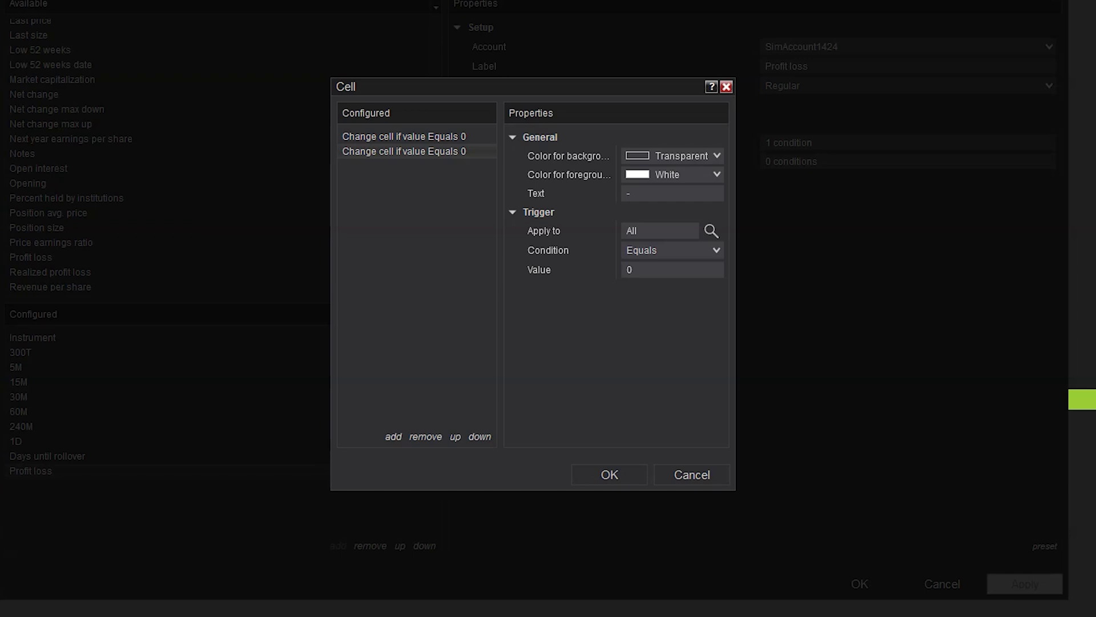
{"action": "left_click", "coordinate": [672, 193]}
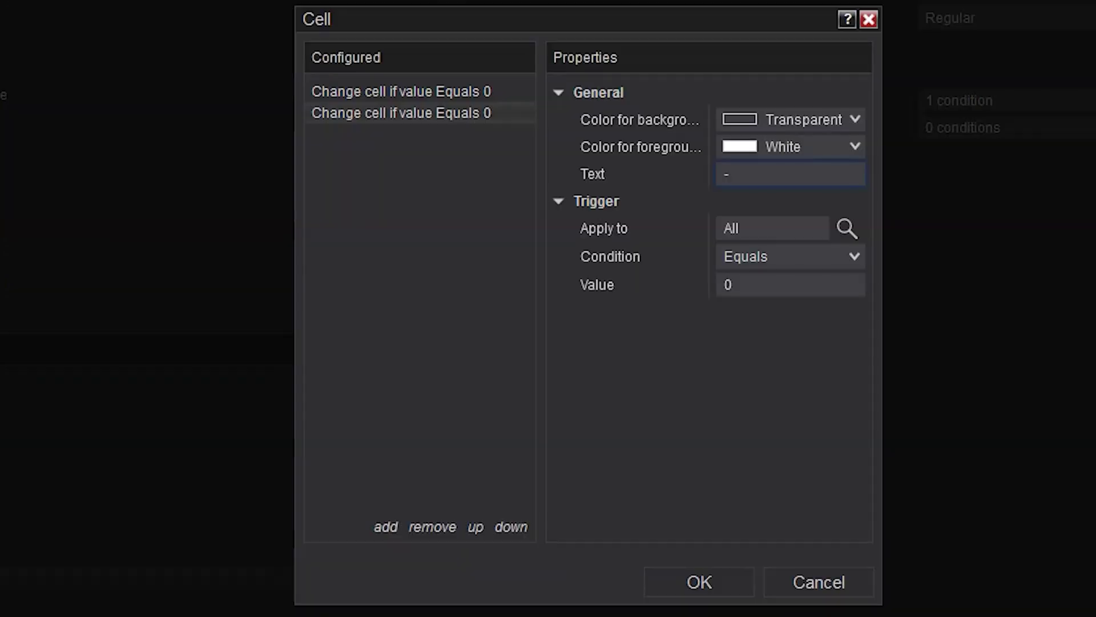
{"action": "left_click", "coordinate": [828, 146]}
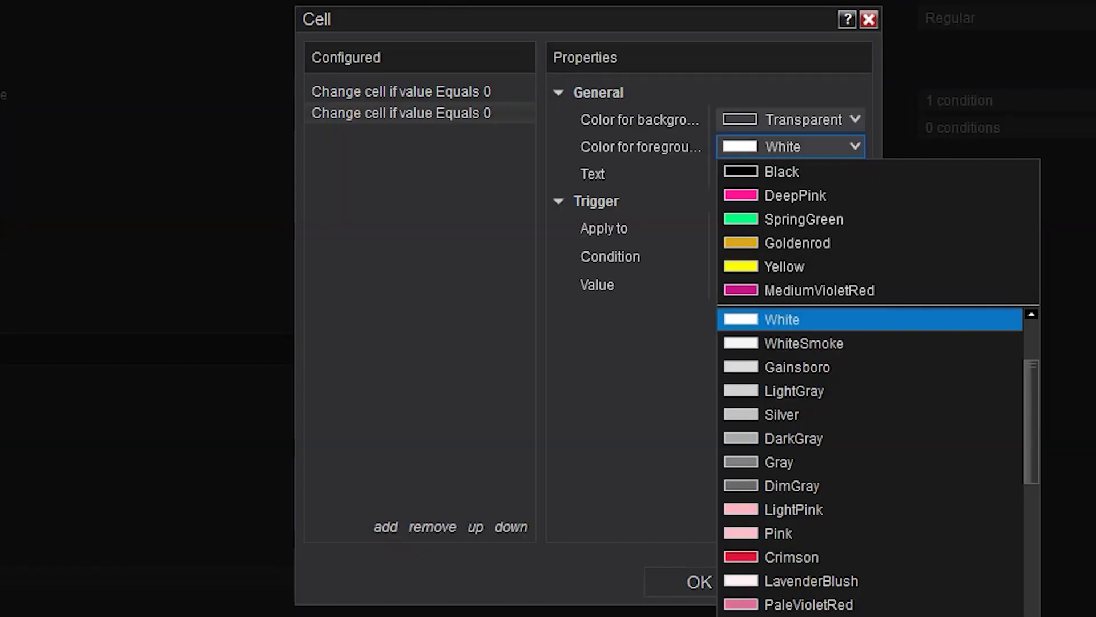
{"action": "left_click", "coordinate": [803, 220]}
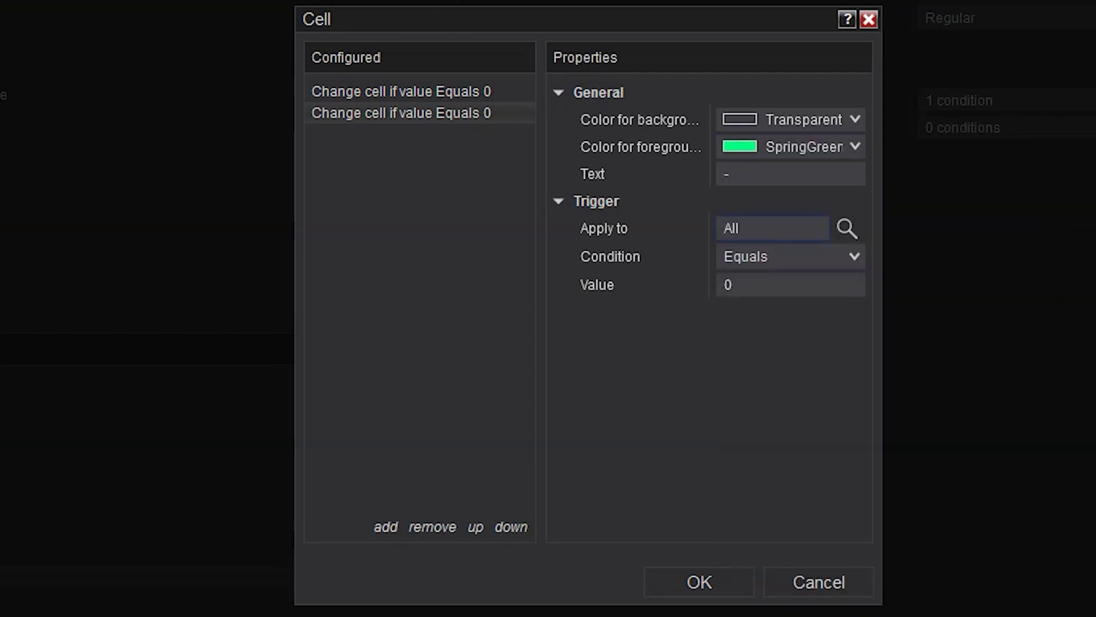
{"action": "left_click", "coordinate": [823, 147]}
{"action": "left_click", "coordinate": [799, 194]}
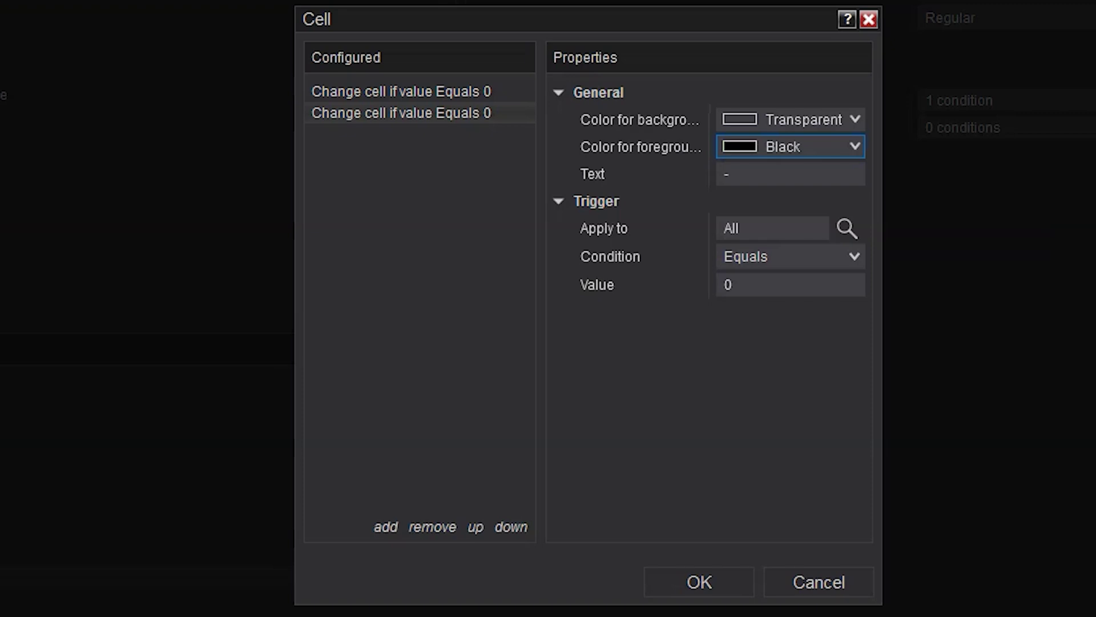
{"action": "left_click", "coordinate": [822, 119]}
{"action": "left_click", "coordinate": [803, 168]}
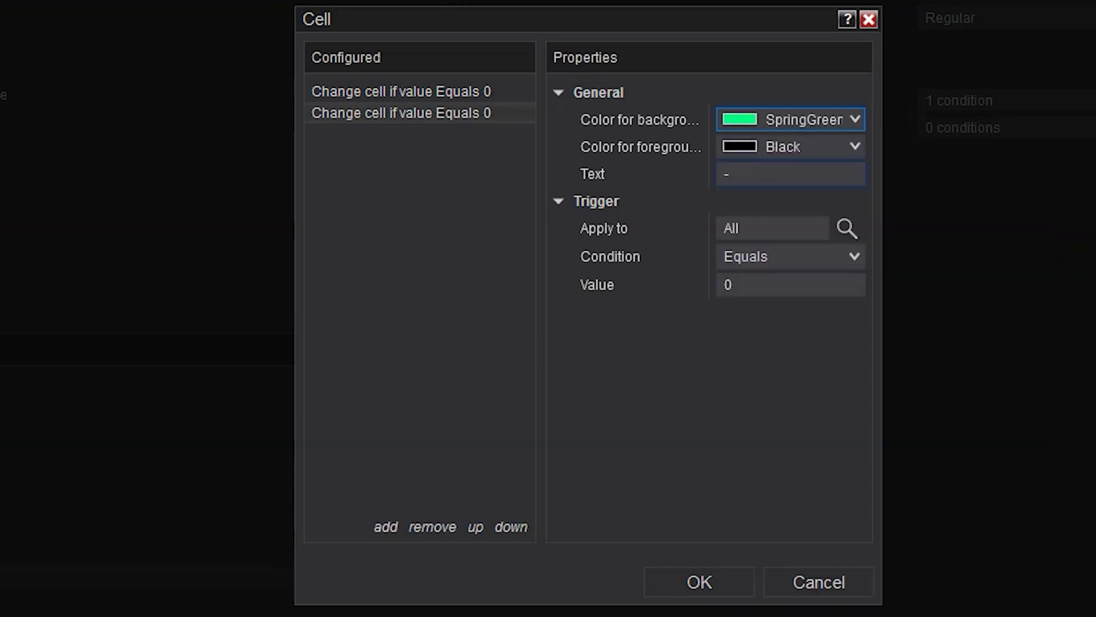
Step: Set that rule's condition to Greater than 0
{"action": "key", "text": "Tab"}
{"action": "key", "text": "Tab"}
{"action": "key", "text": "Tab"}
{"action": "key", "text": "alt+Down"}
{"action": "key", "text": "Down"}
{"action": "key", "text": "Down"}
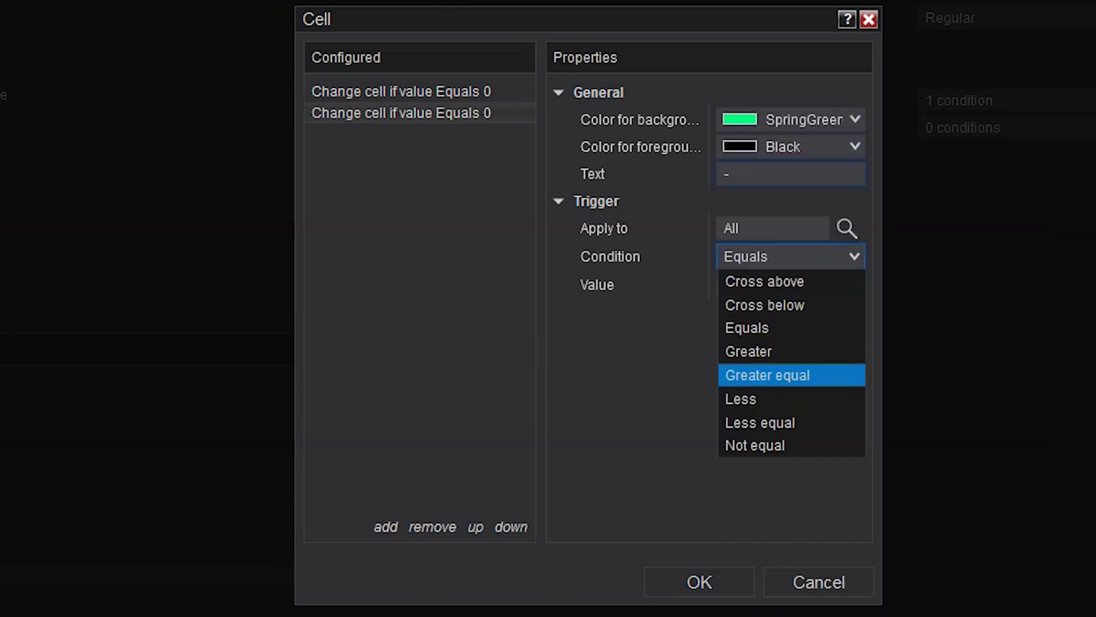
{"action": "key", "text": "Up"}
{"action": "key", "text": "Return"}
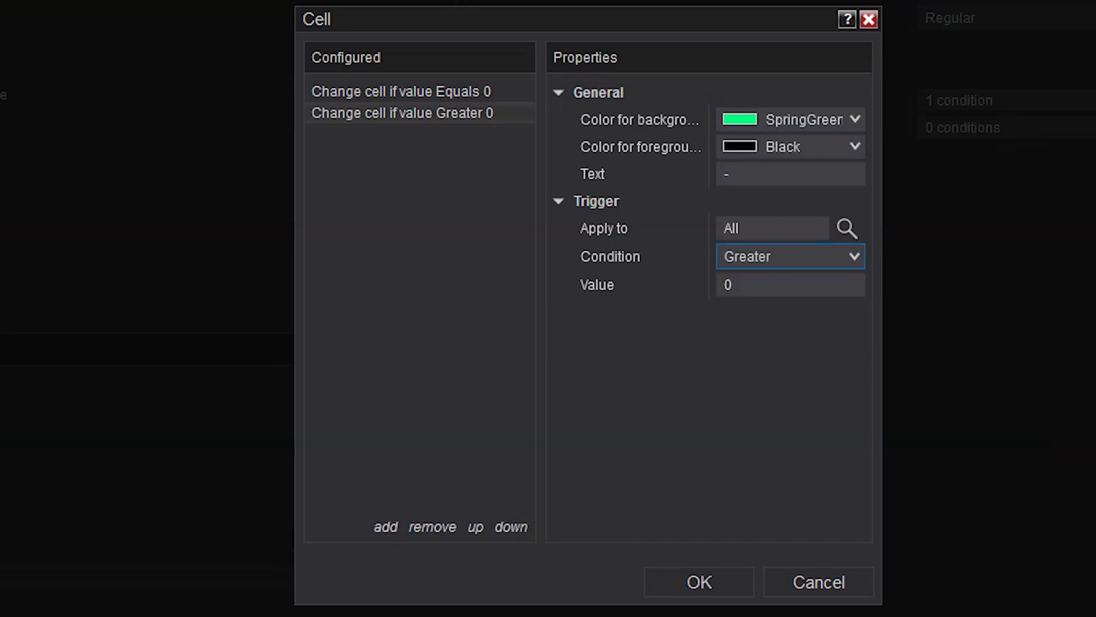
Step: Add a third Profit loss rule with a DeepPink background
{"action": "left_click", "coordinate": [386, 527]}
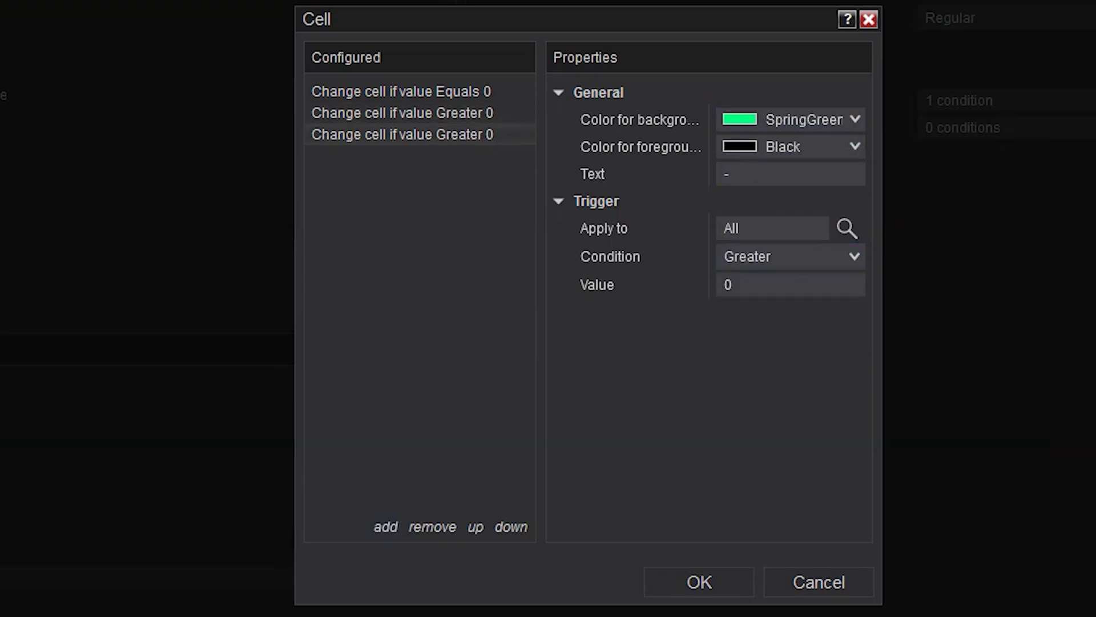
{"action": "key", "text": "alt+Down"}
{"action": "key", "text": "Down"}
{"action": "key", "text": "Down"}
{"action": "key", "text": "Return"}
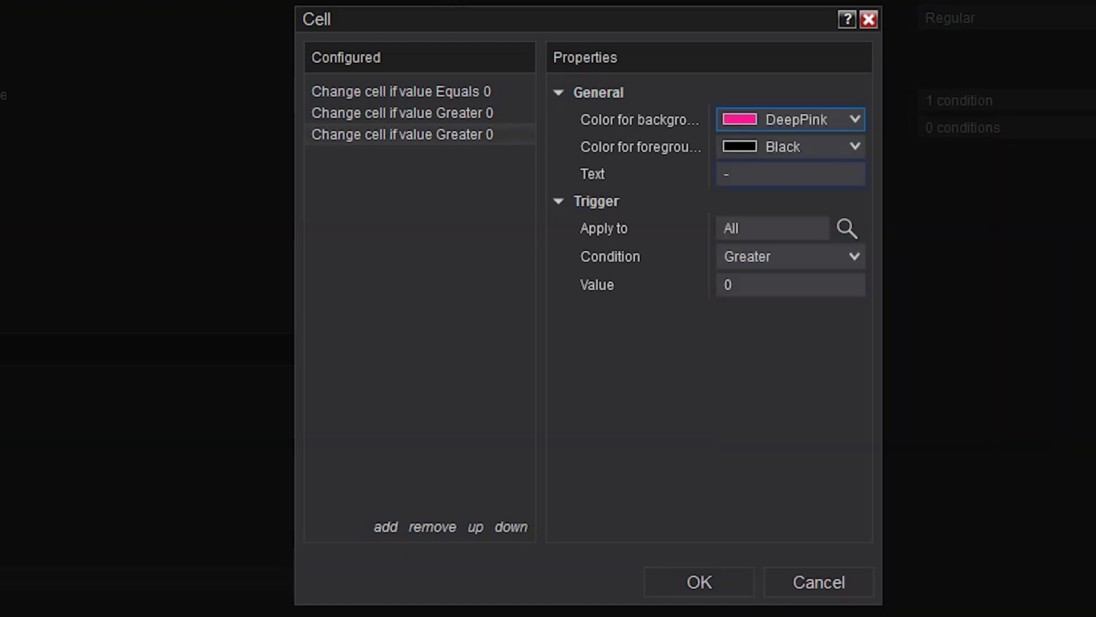
{"action": "left_click", "coordinate": [791, 147]}
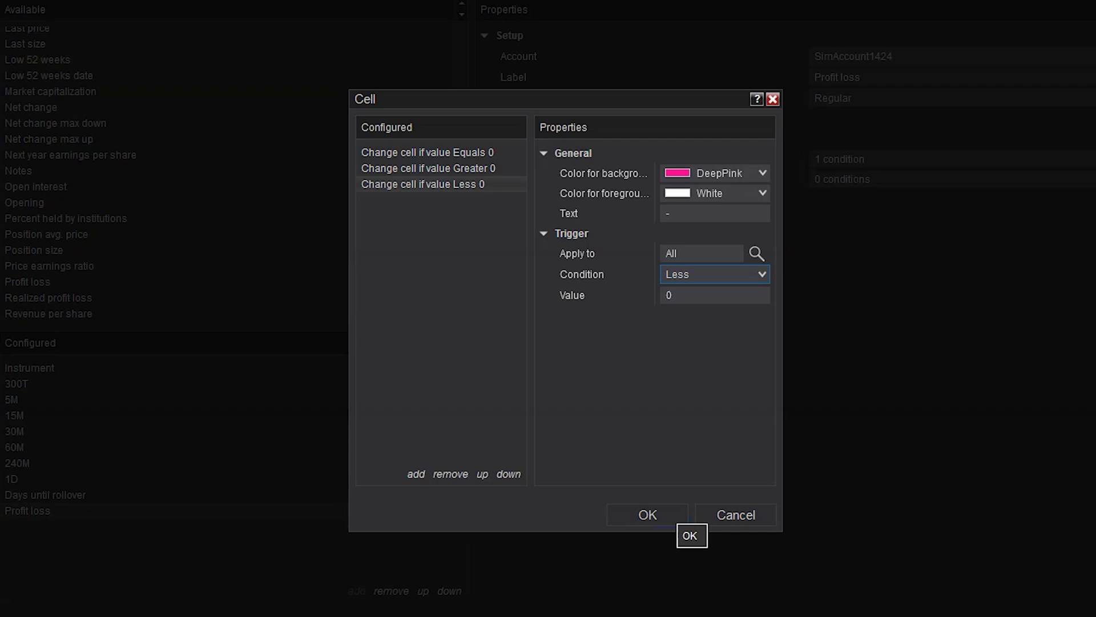
Step: Save the three Profit loss rules, recheck the Greater 0 rule, then return to the grid
{"action": "left_click", "coordinate": [676, 514]}
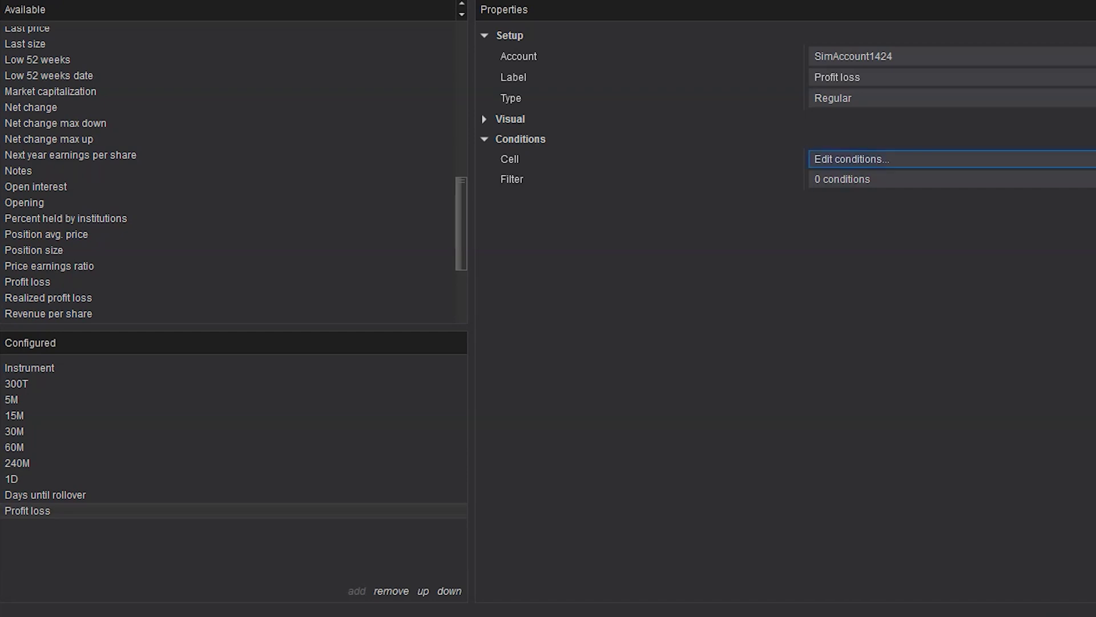
{"action": "left_click", "coordinate": [851, 160]}
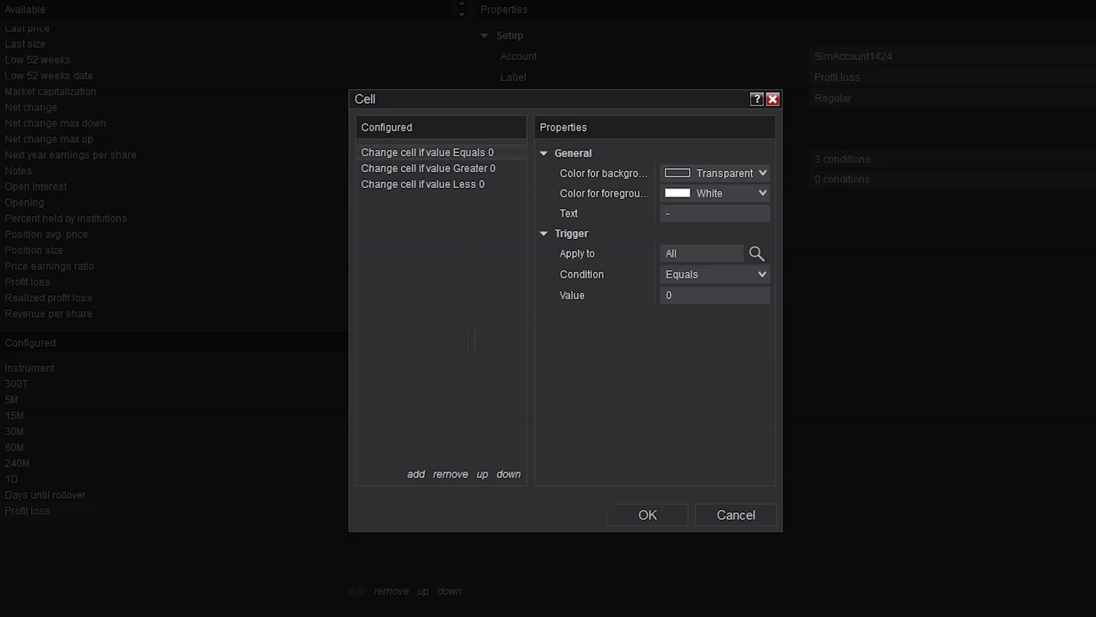
{"action": "left_click", "coordinate": [428, 168]}
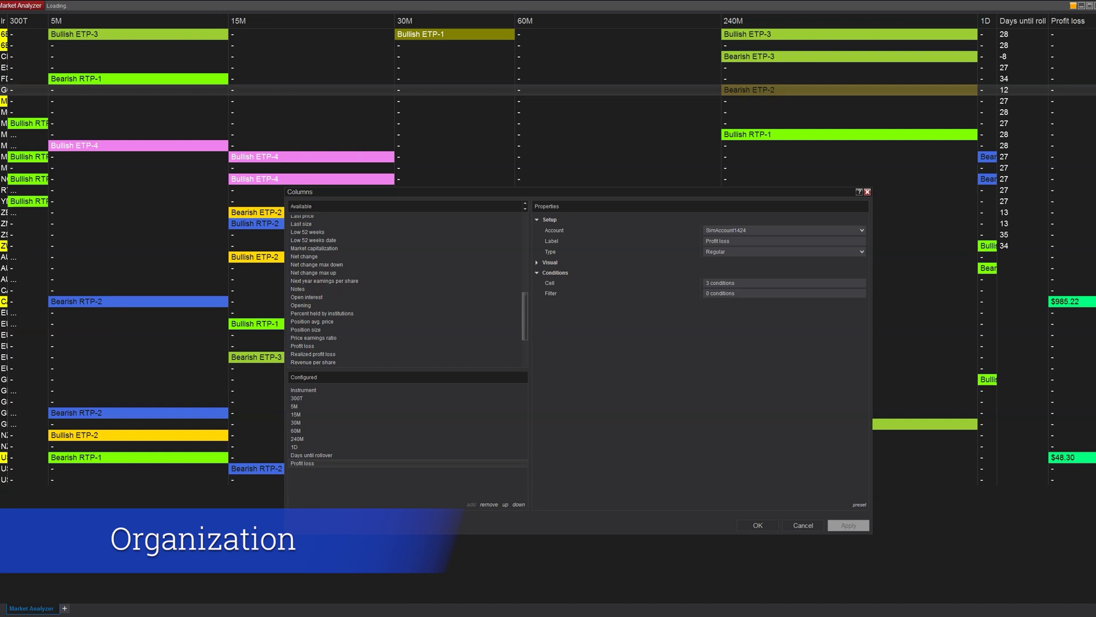
{"action": "key", "text": "Escape"}
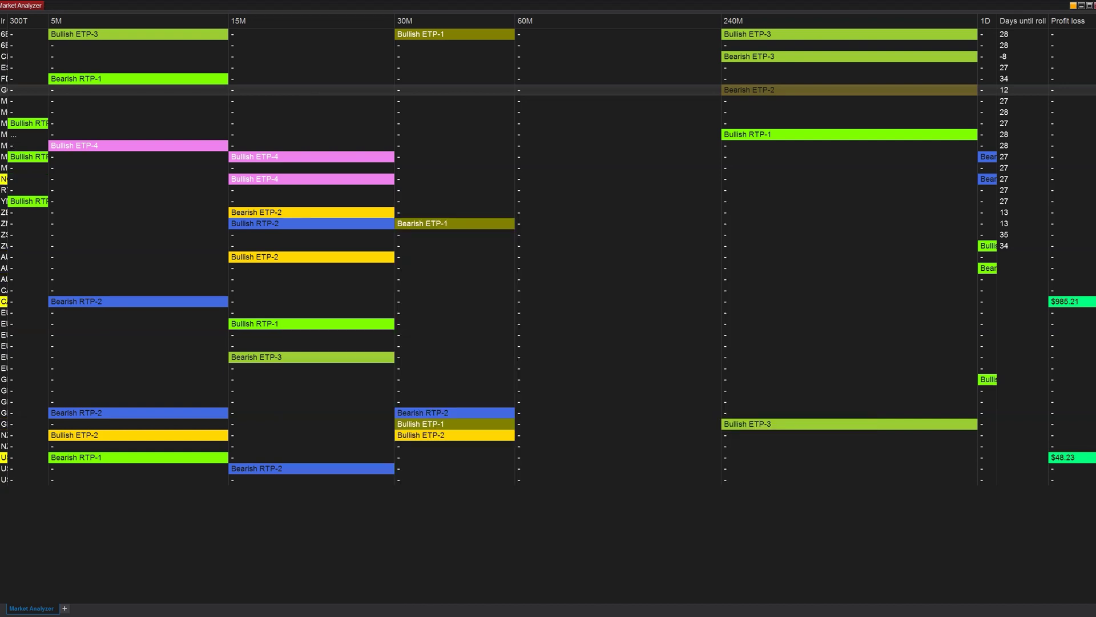
Step: Insert a label row at the top of the grid from the YM 06-20 row's menu
{"action": "right_click", "coordinate": [677, 400]}
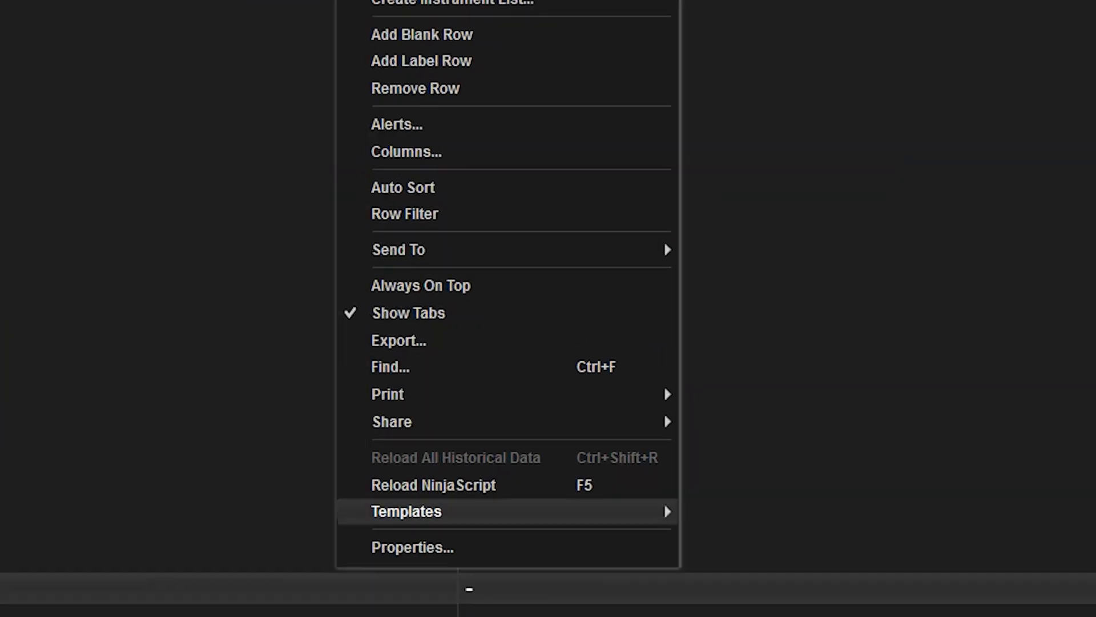
{"action": "mouse_move", "coordinate": [628, 511]}
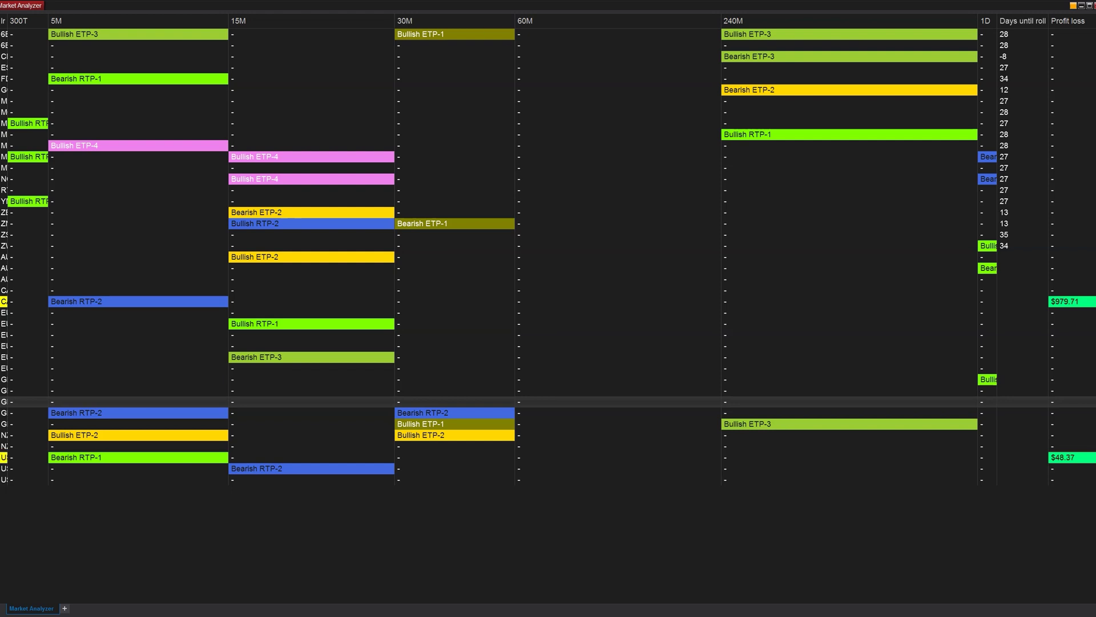
{"action": "right_click", "coordinate": [475, 45]}
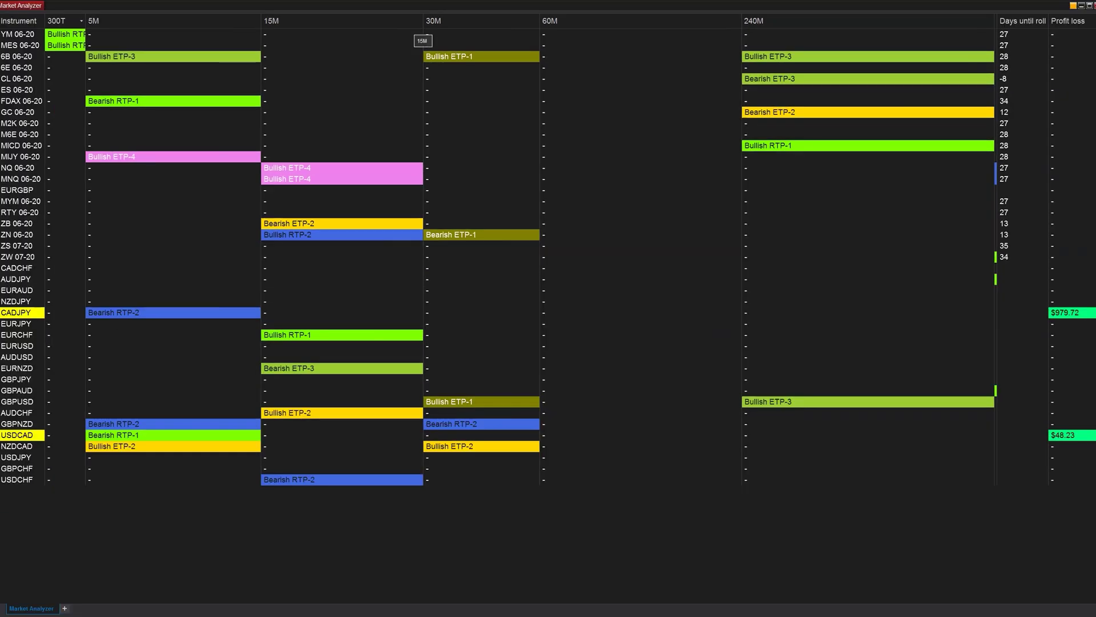
{"action": "right_click", "coordinate": [417, 34]}
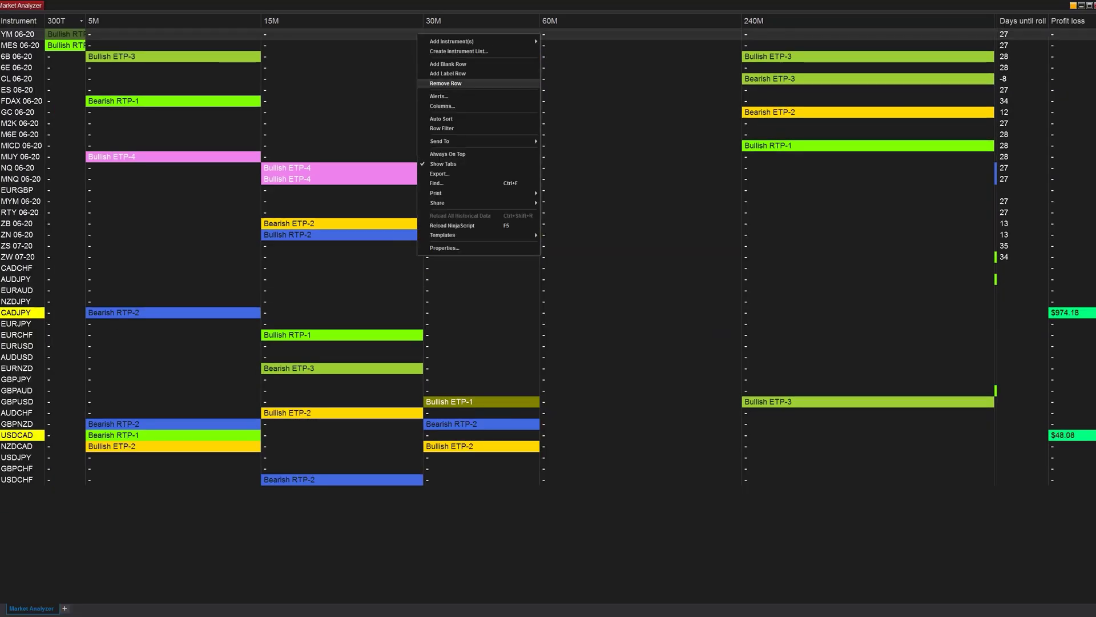
{"action": "left_click", "coordinate": [447, 73]}
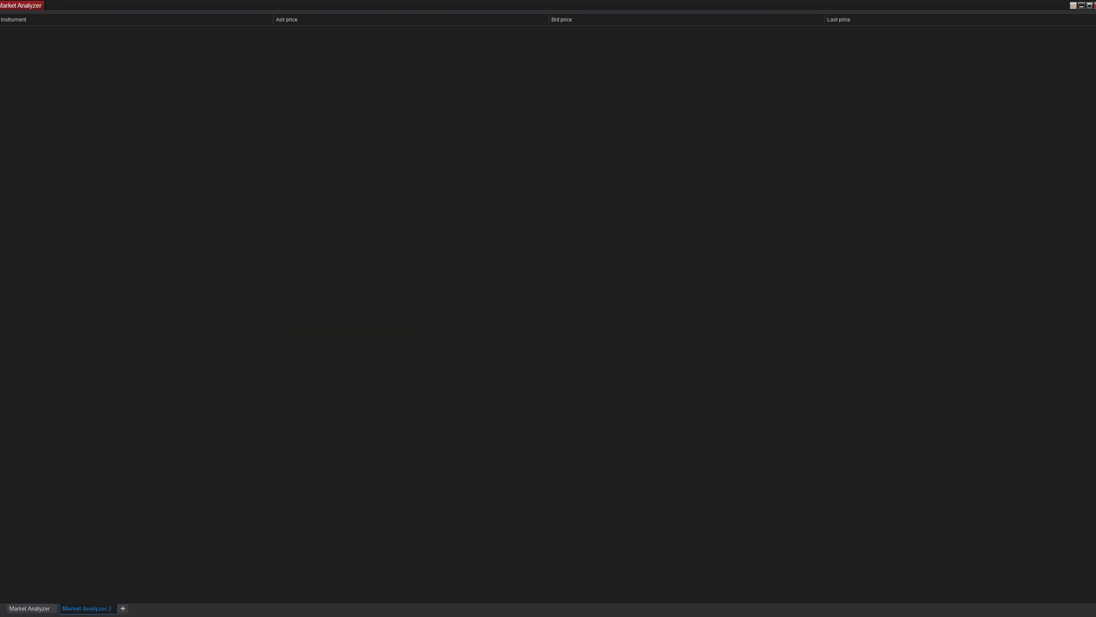
Step: Add a Market Analyzer 3 tab, rename Market Analyzer 2 to 'Short Term TF', and return to the first tab
{"action": "left_click", "coordinate": [123, 609]}
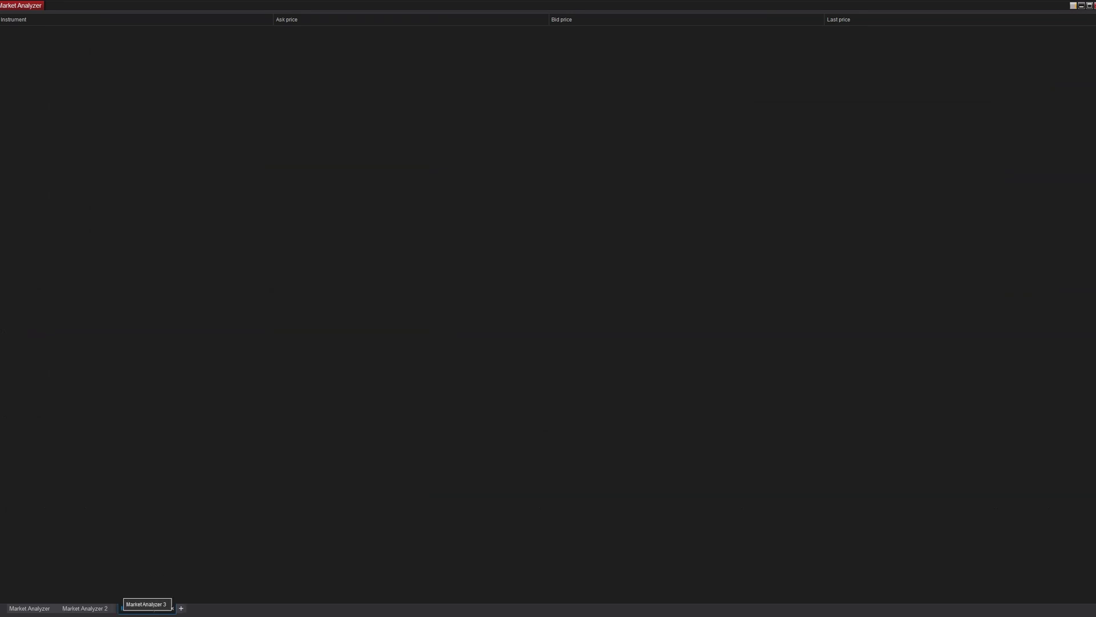
{"action": "left_click", "coordinate": [85, 608]}
{"action": "right_click", "coordinate": [100, 608]}
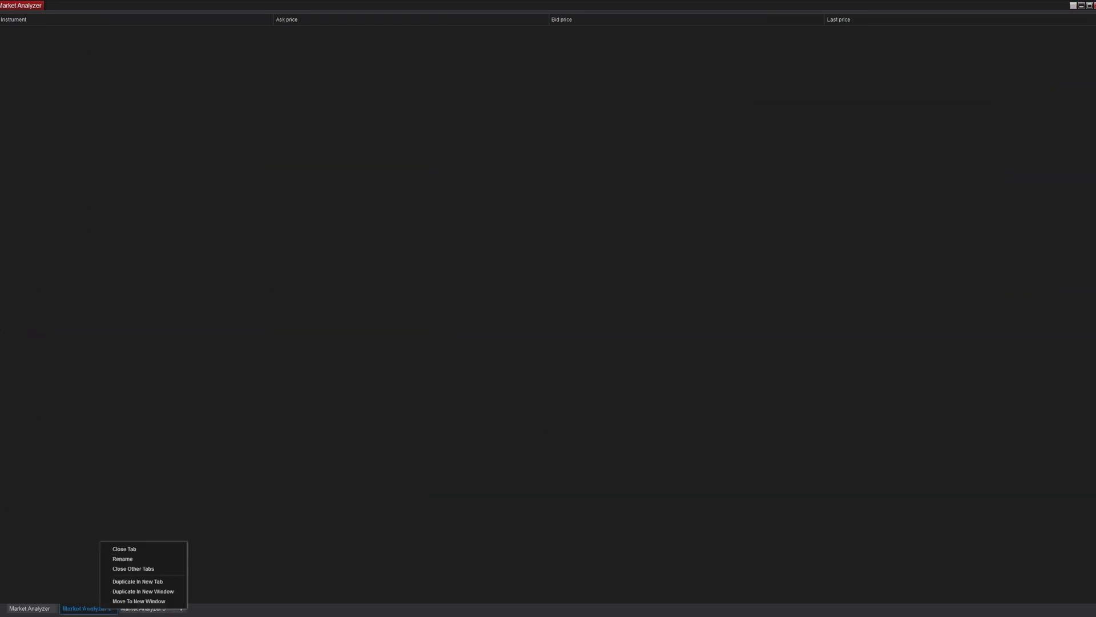
{"action": "left_click", "coordinate": [122, 558]}
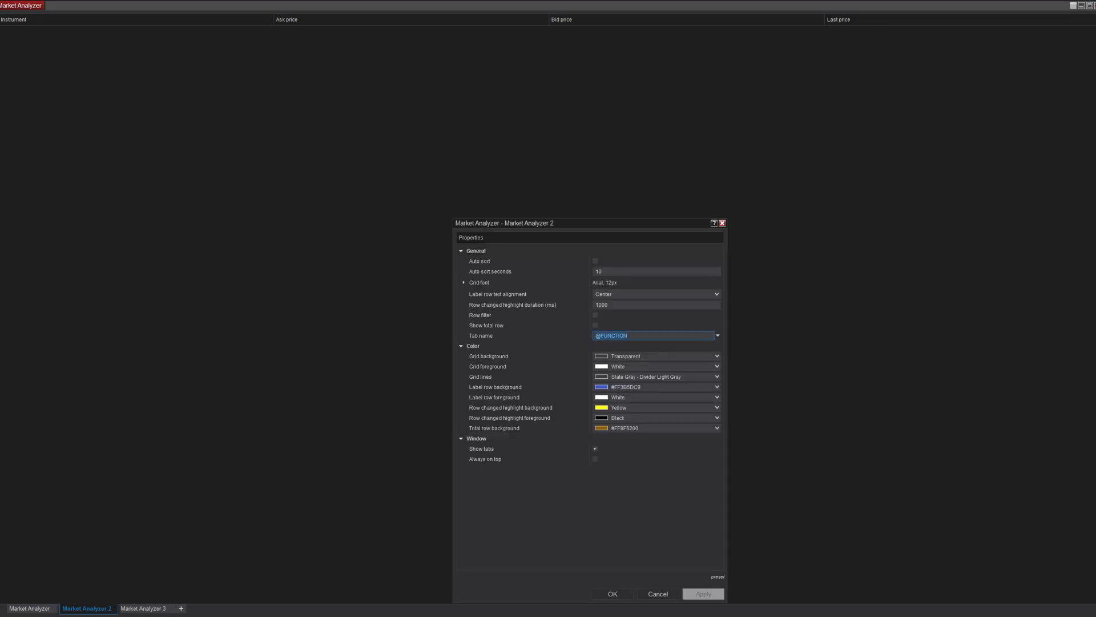
{"action": "type", "text": "Short Term TF"}
{"action": "key", "text": "Return"}
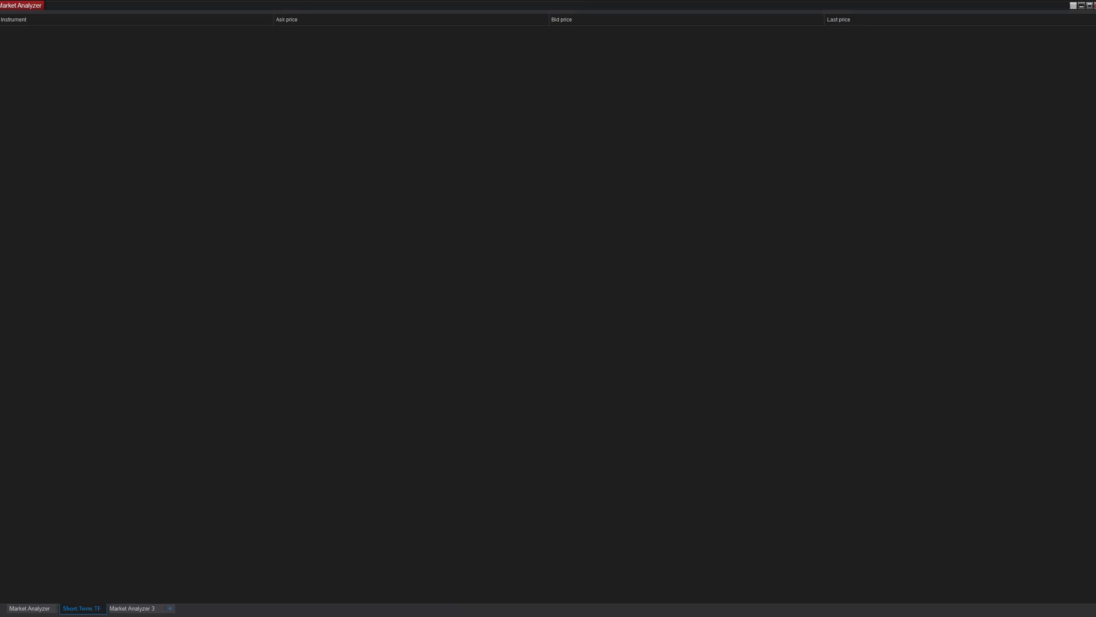
{"action": "left_click", "coordinate": [31, 608]}
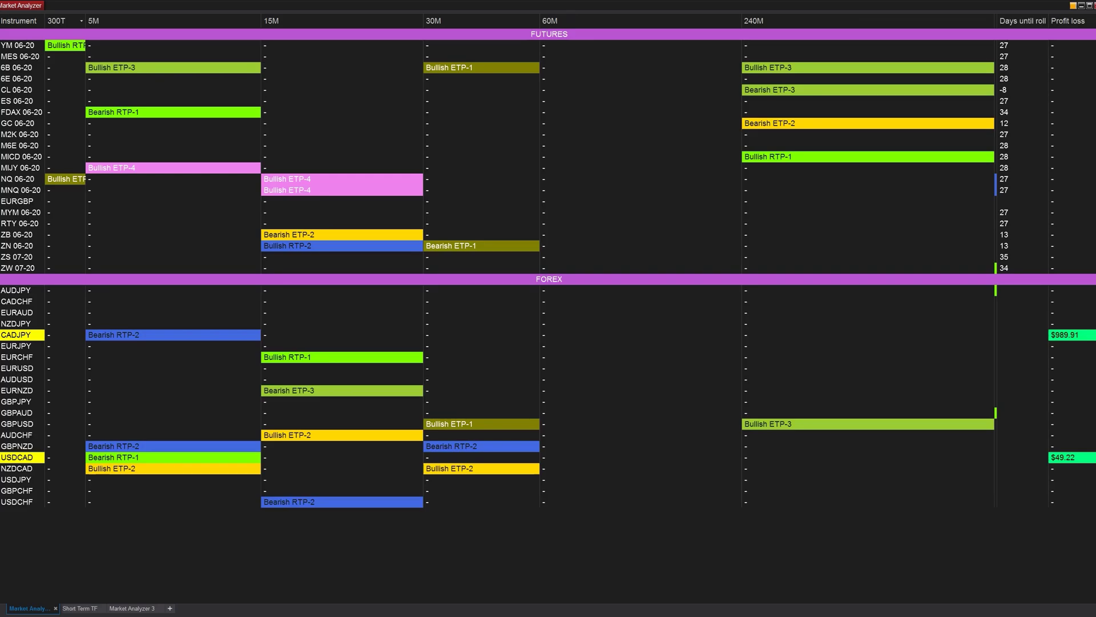